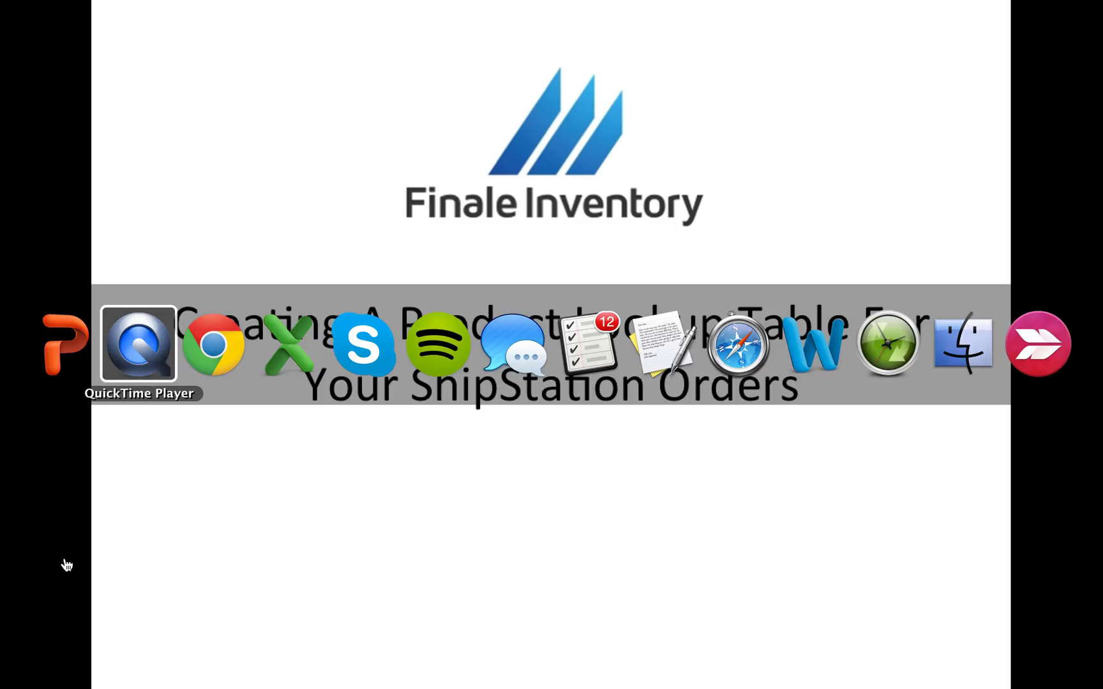
pyautogui.press('super+Tab')
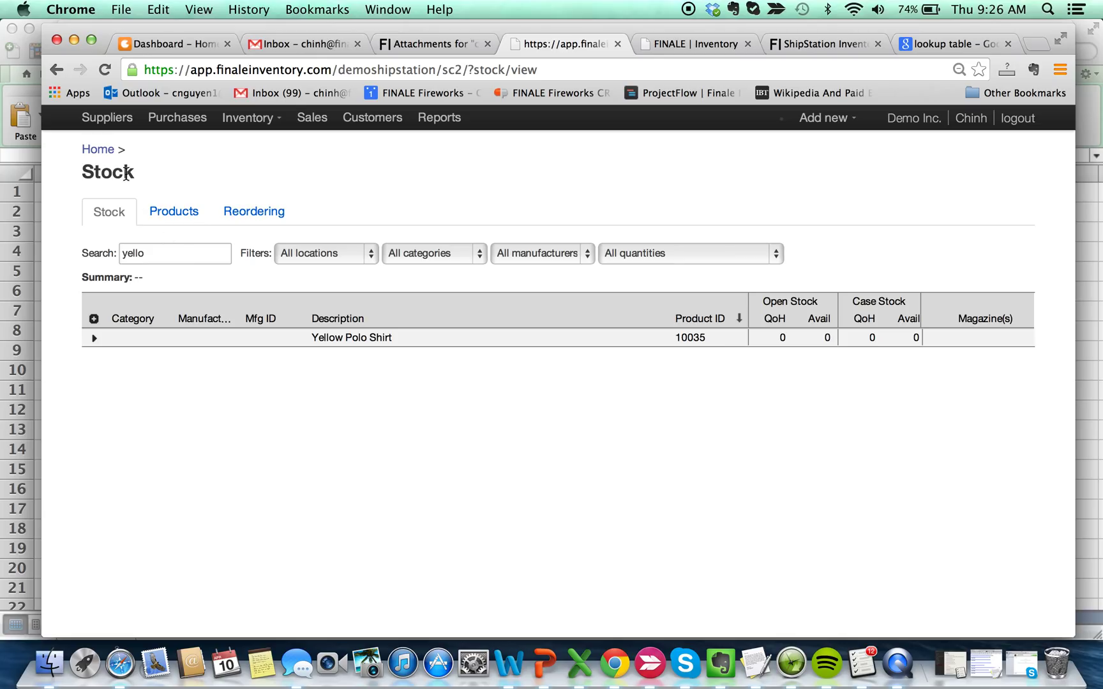
# Go back to the Finale home dashboard from the Yellow Polo Shirt (ID 10035) stock listing
pyautogui.click(100, 151)
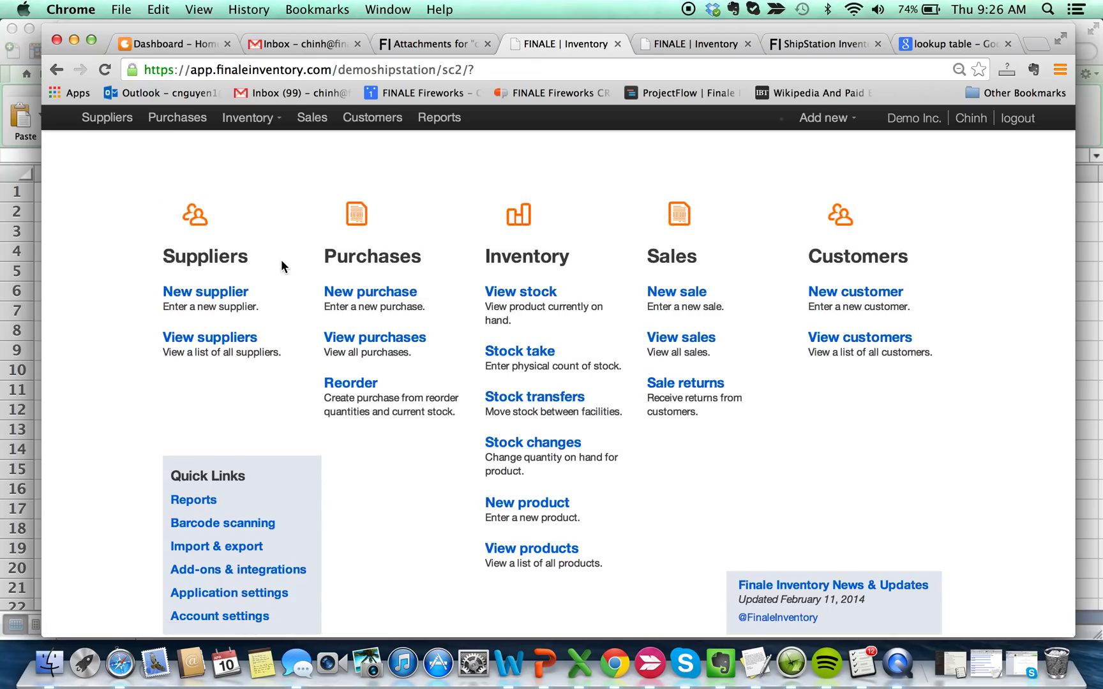
# In the scan key spreadsheet, enter 'Marketplace' as the header of cell A1
pyautogui.press('super+Tab')
pyautogui.press('super+Tab')
pyautogui.press('super+Tab')
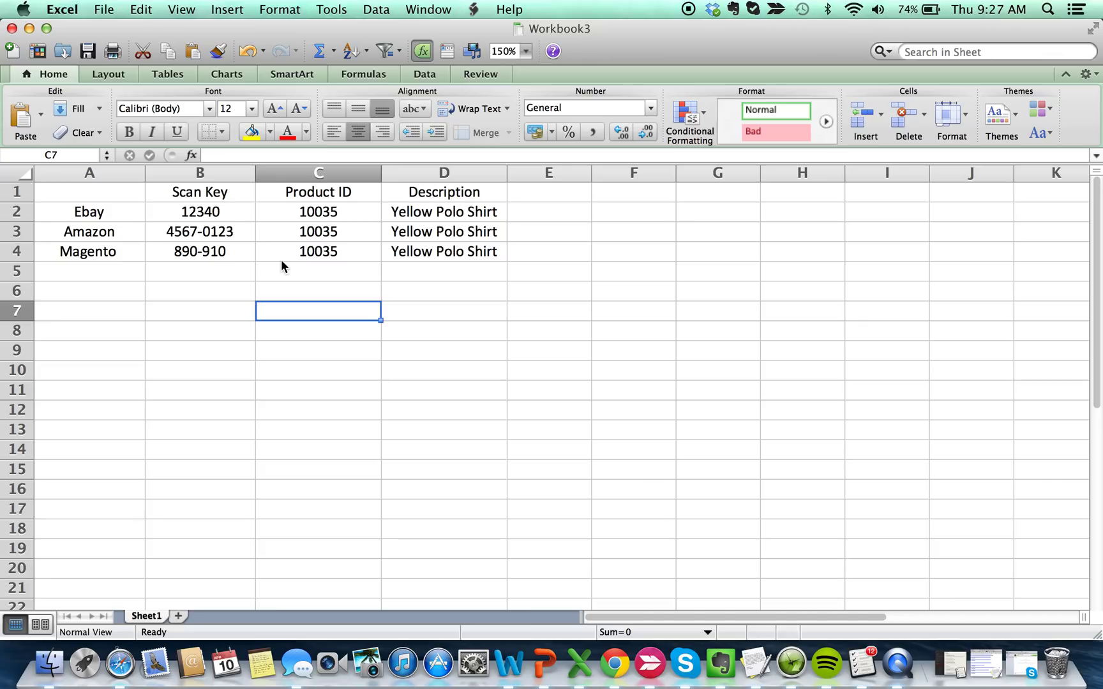
pyautogui.click(109, 191)
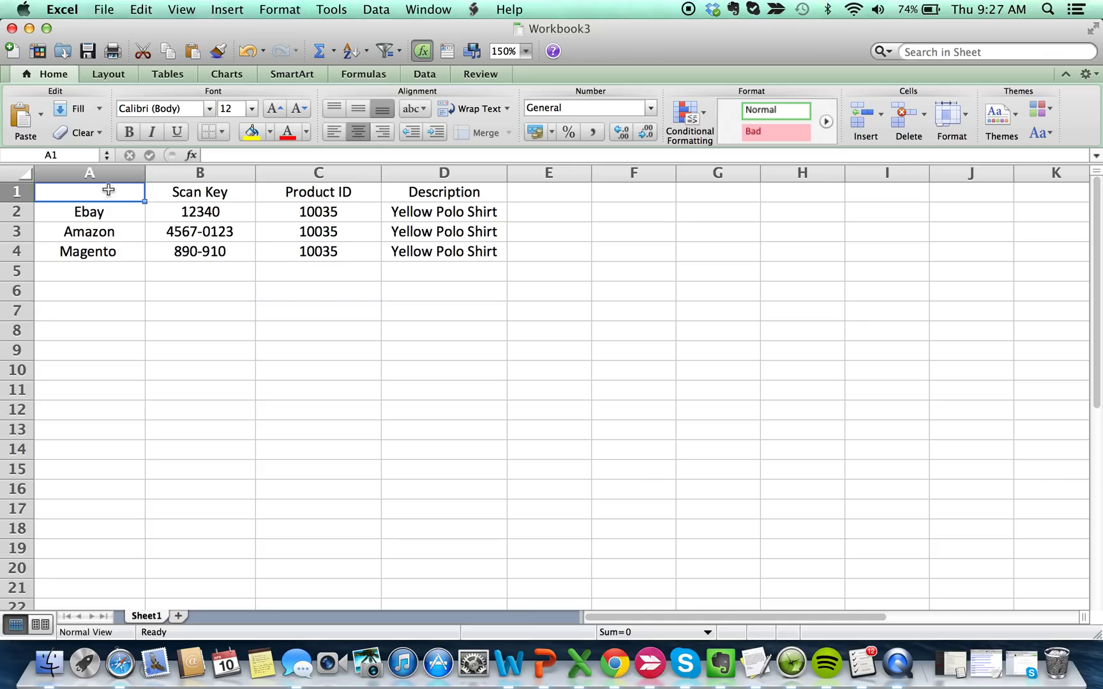
pyautogui.write('Marketplace')
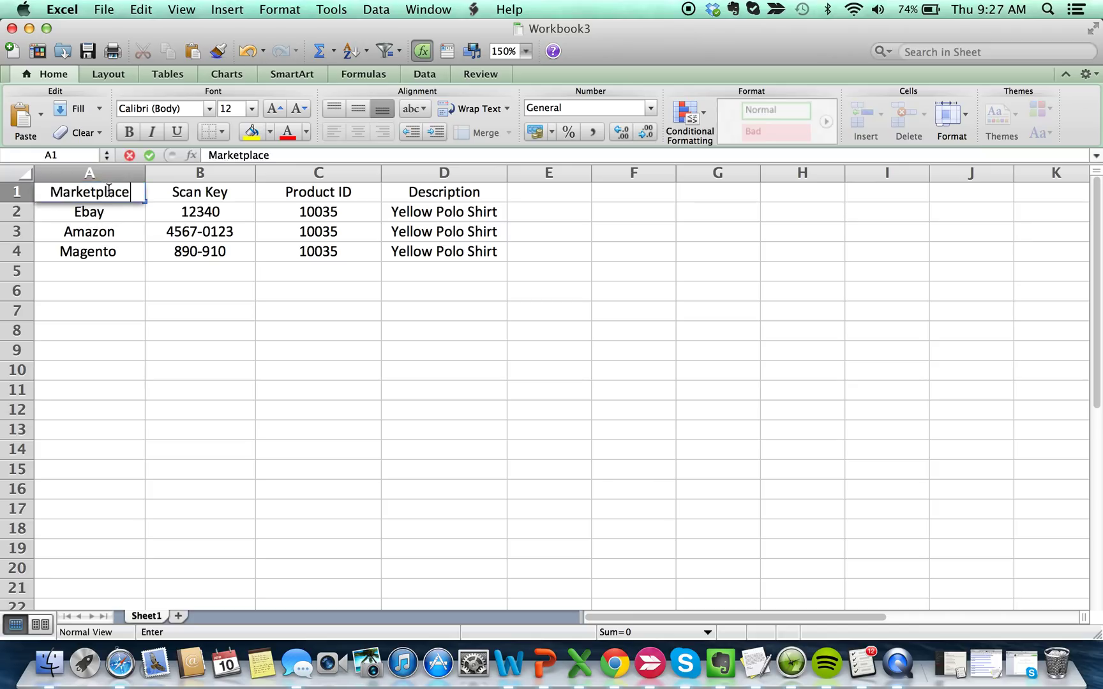
pyautogui.press('Return')
# Review the product IDs 10035 in column C and the scan keys up to 12340 in column B
pyautogui.press('Right')
pyautogui.press('Right')
pyautogui.press('Right')
pyautogui.press('Right')
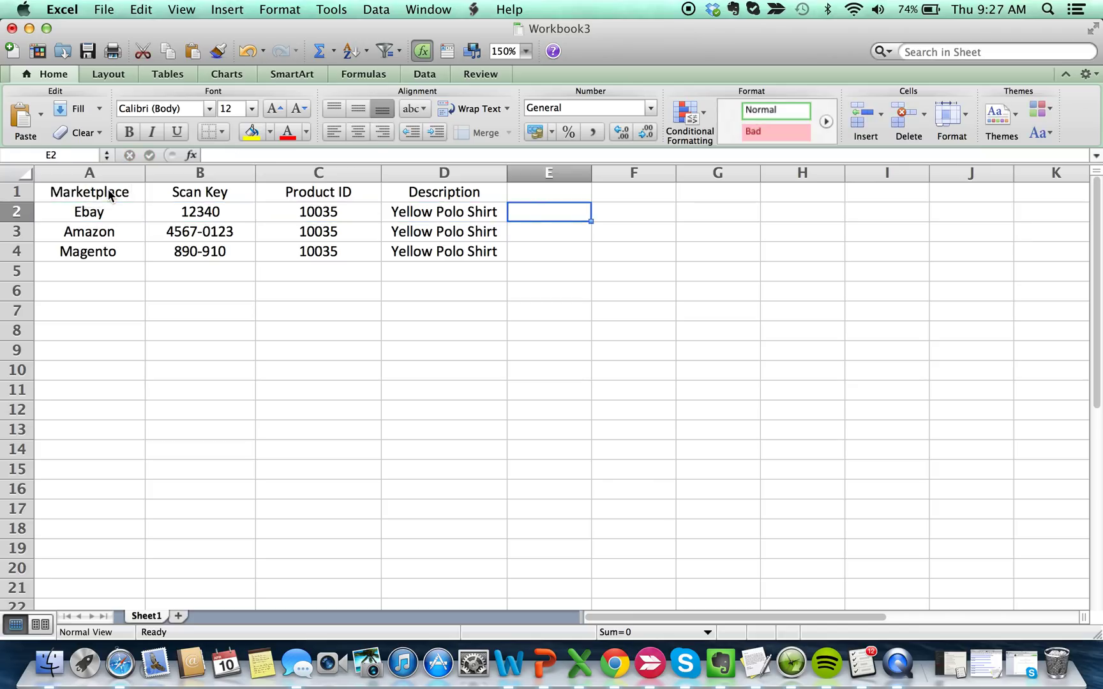
pyautogui.press('Left')
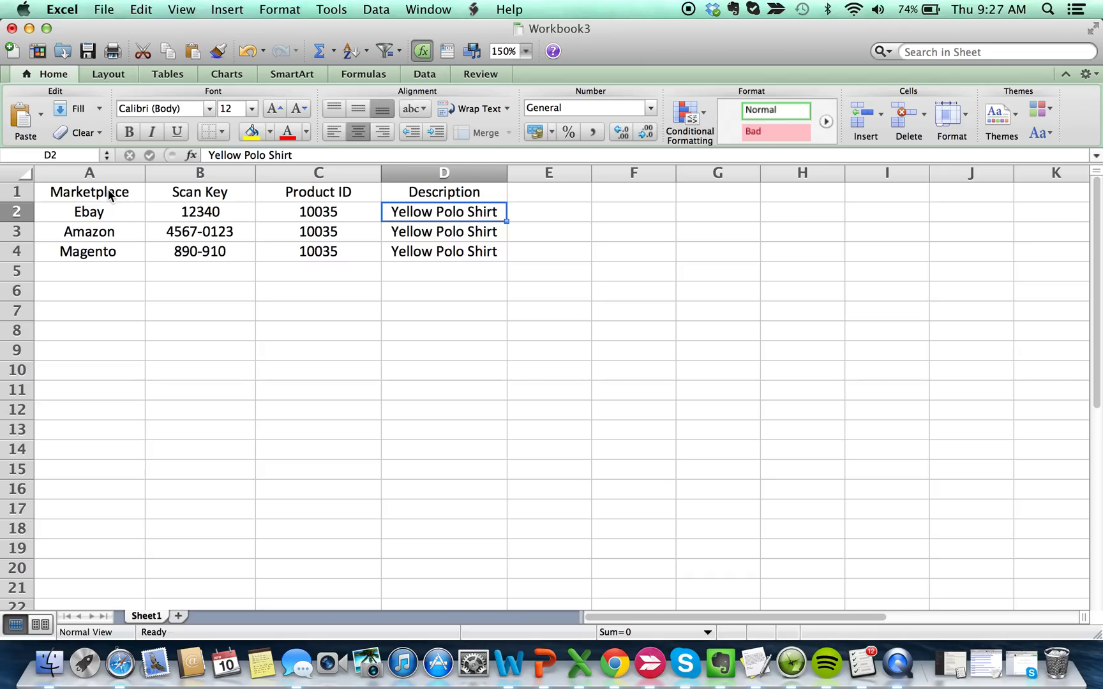
pyautogui.press('Left')
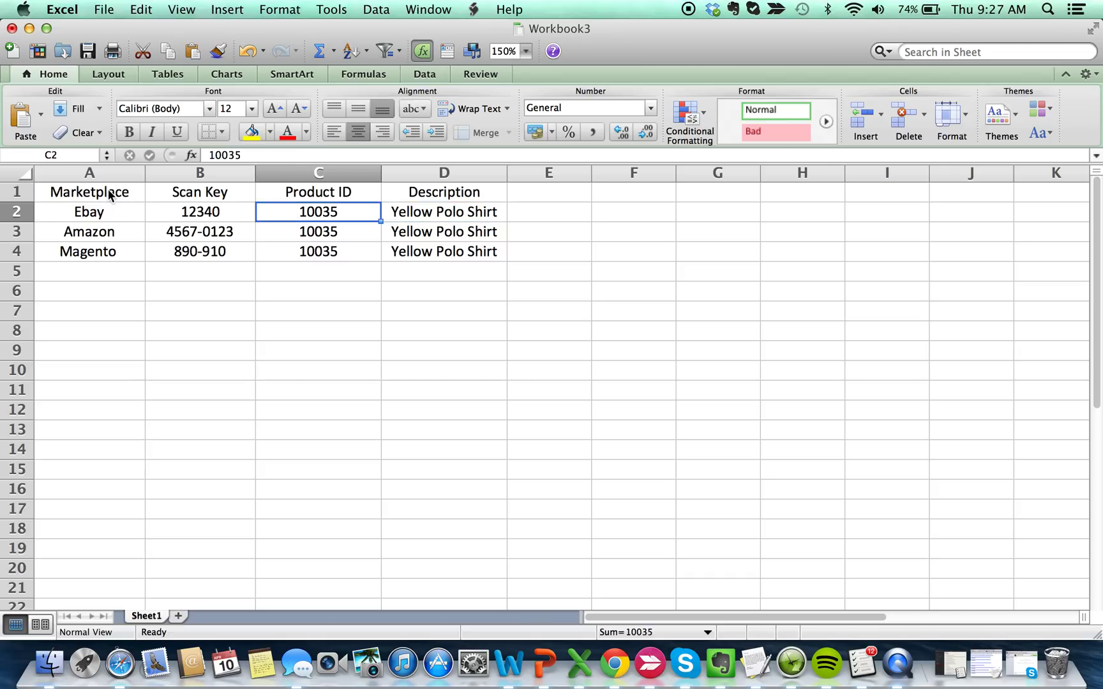
pyautogui.press('Down')
pyautogui.press('Up')
pyautogui.press('Down')
pyautogui.press('Down')
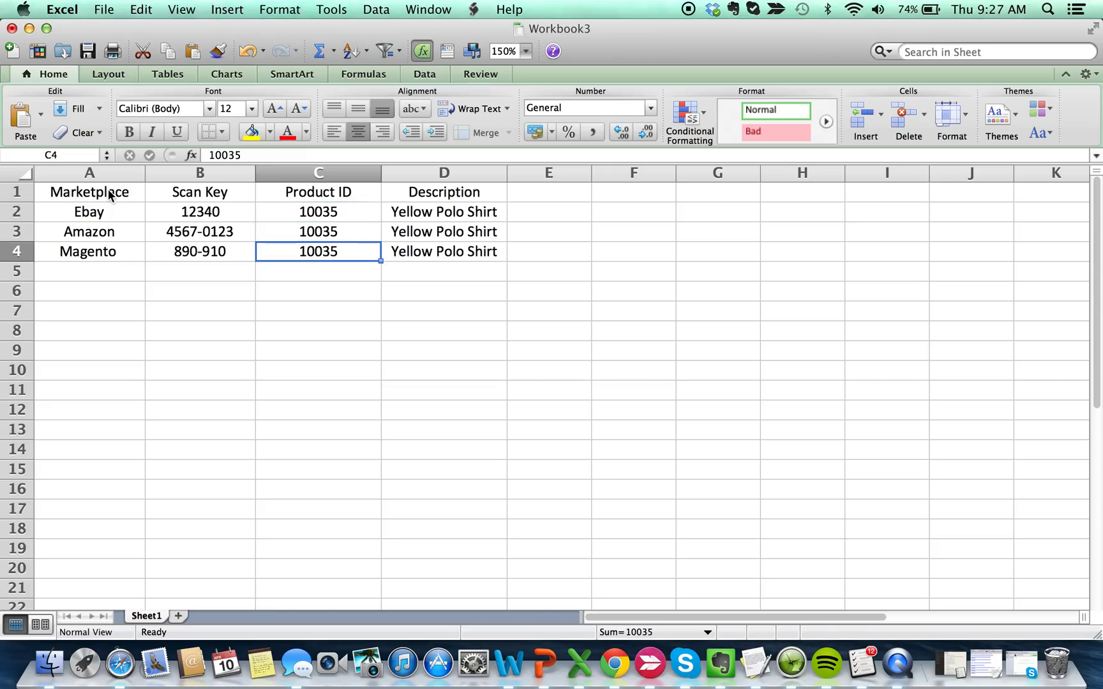
pyautogui.press('Up')
pyautogui.press('Up')
pyautogui.press('Down')
pyautogui.press('Down')
pyautogui.press('Left')
pyautogui.press('Up')
pyautogui.press('Up')
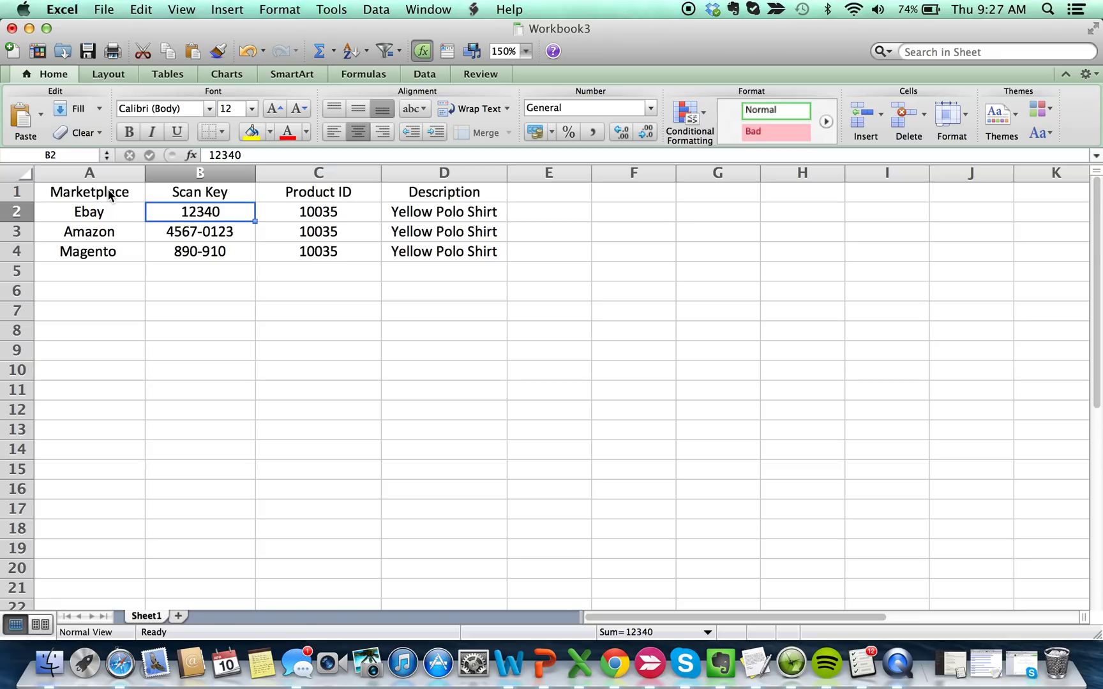
# Check the scan keys down to 890-910 and the product IDs back to scan key 12340
pyautogui.press('Down')
pyautogui.press('Up')
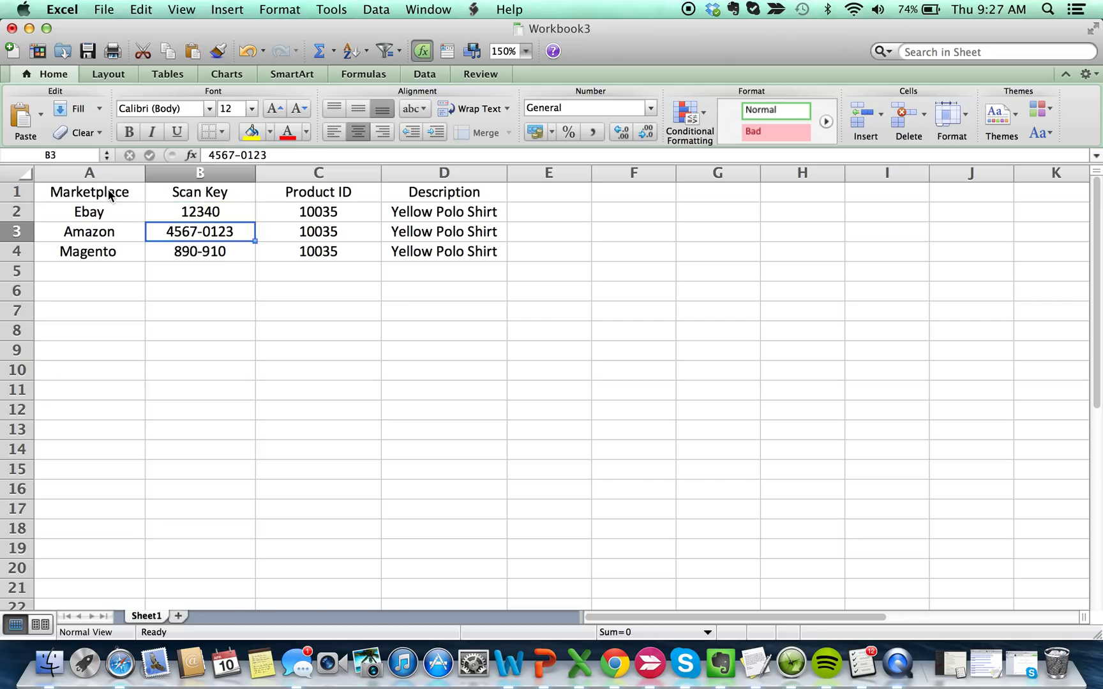
pyautogui.press('Down')
pyautogui.press('Down')
pyautogui.press('Right')
pyautogui.press('Up')
pyautogui.press('Up')
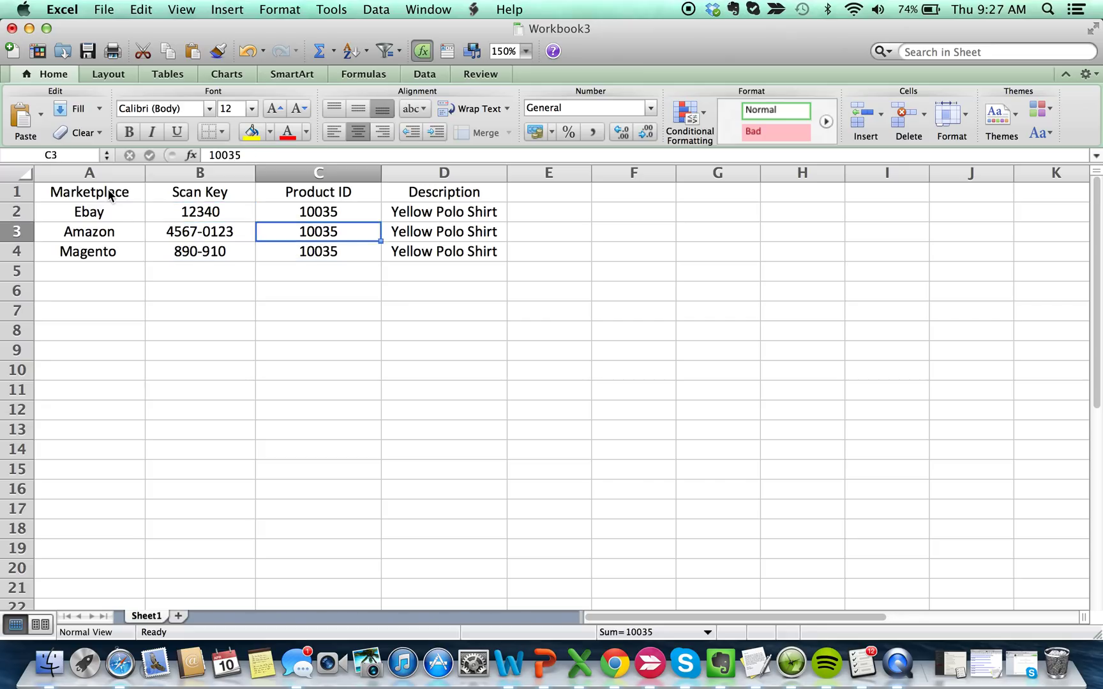
pyautogui.press('Left')
pyautogui.press('Left')
pyautogui.press('Right')
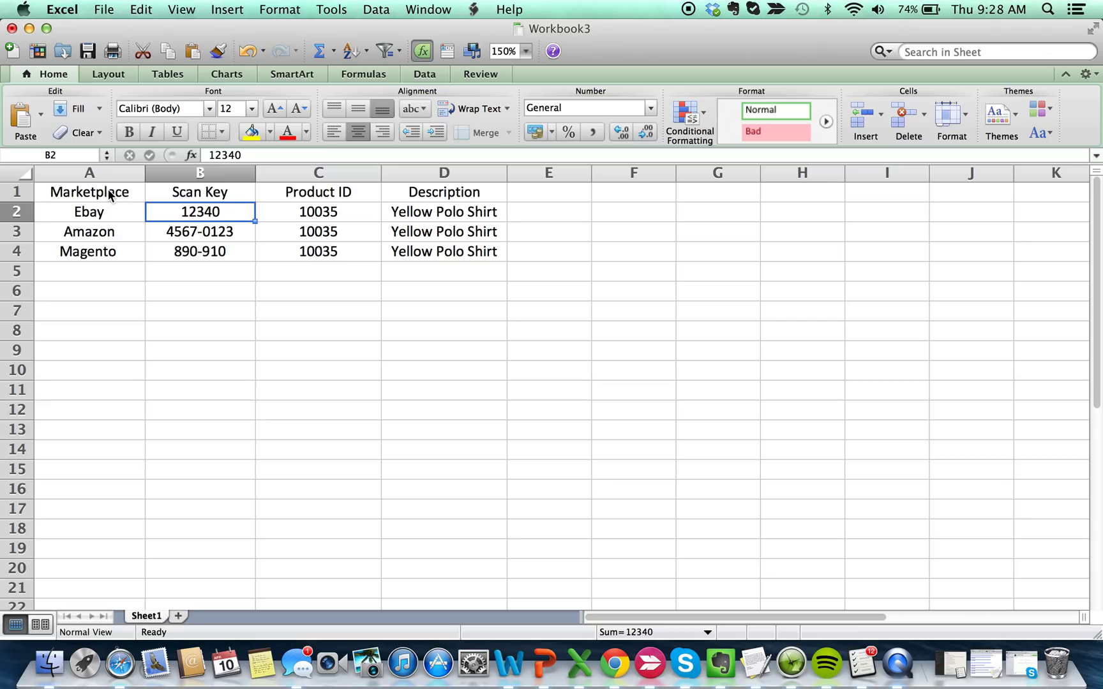
# Copy the Scan Key and Product ID columns B and C, then return to Chrome
pyautogui.click(200, 173)
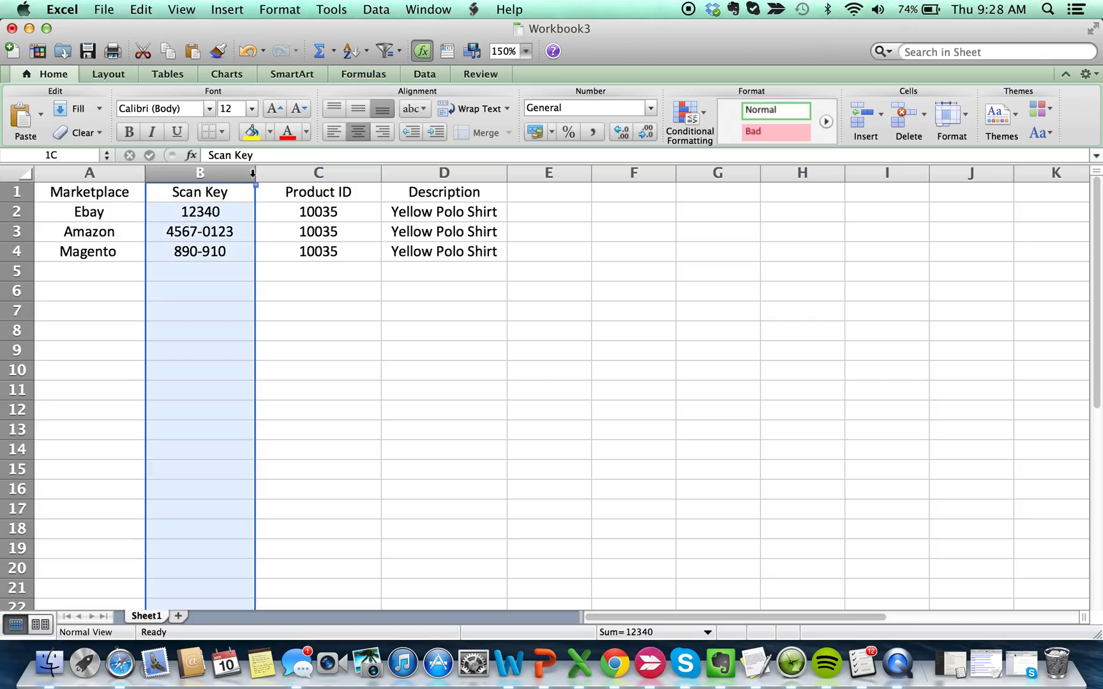
pyautogui.moveTo(260, 173); pyautogui.dragTo(274, 173)
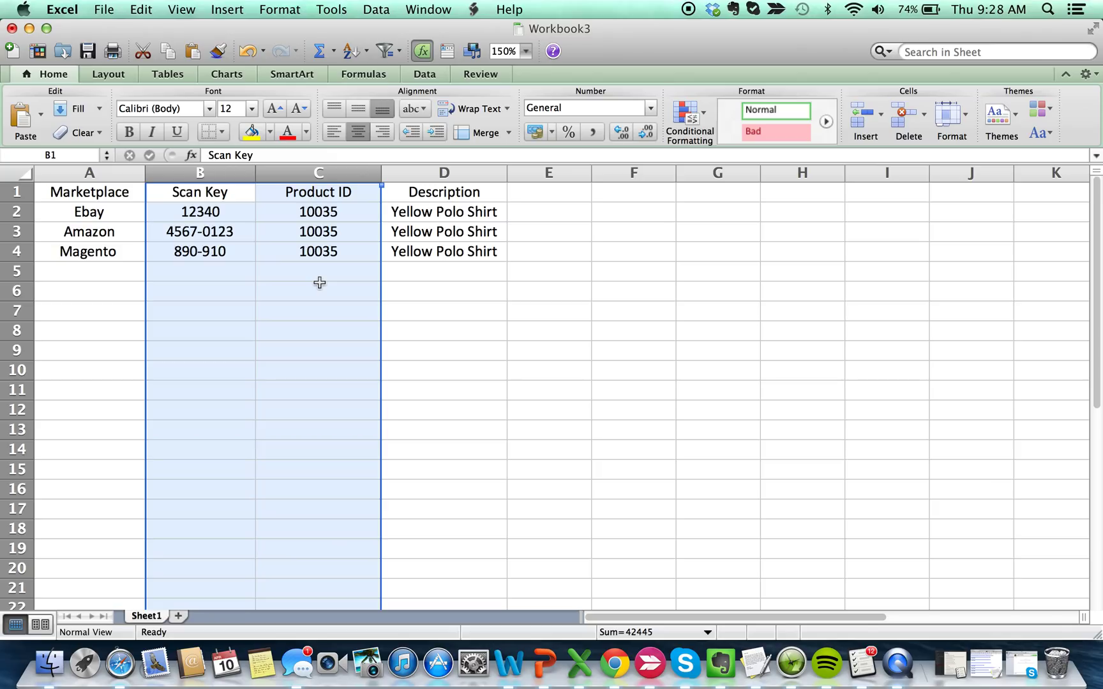
pyautogui.press('super+c')
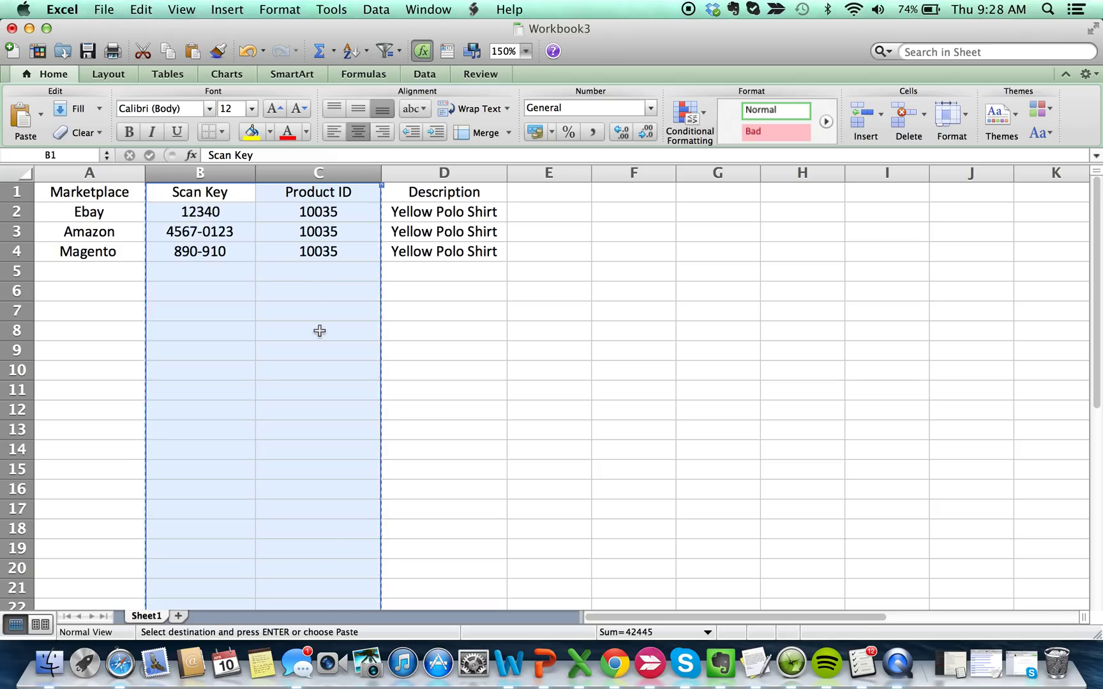
pyautogui.click(615, 663)
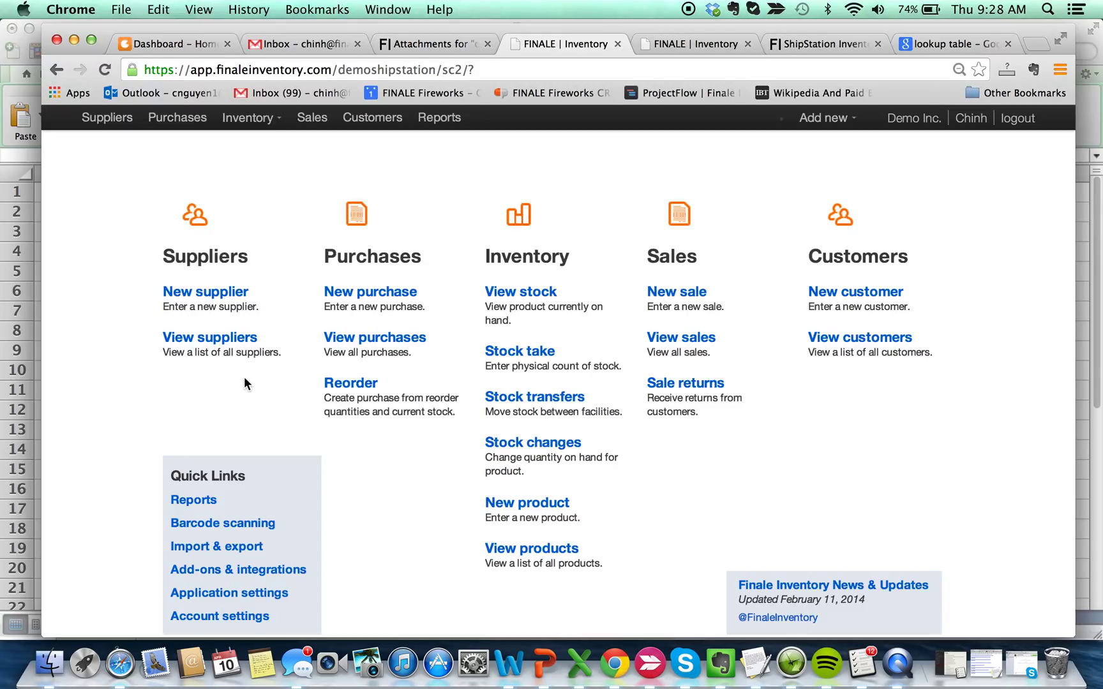
# From Import & export, open the 'Import to batch create & update scan lookups' page
pyautogui.scroll(-3, 240, 377)
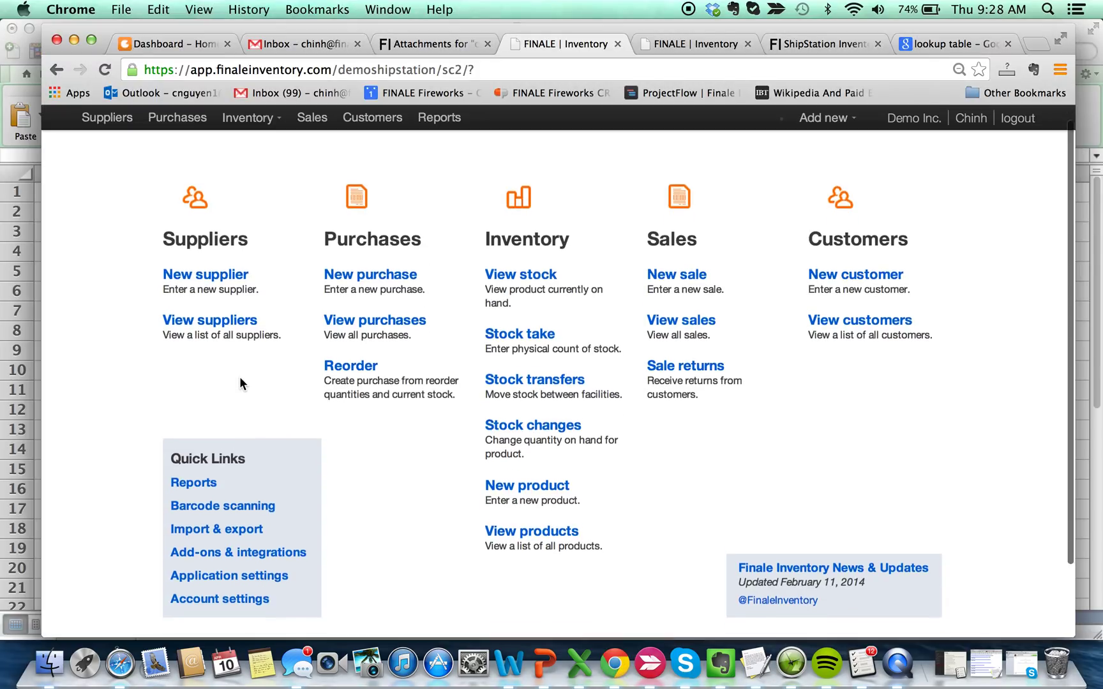
pyautogui.click(201, 481)
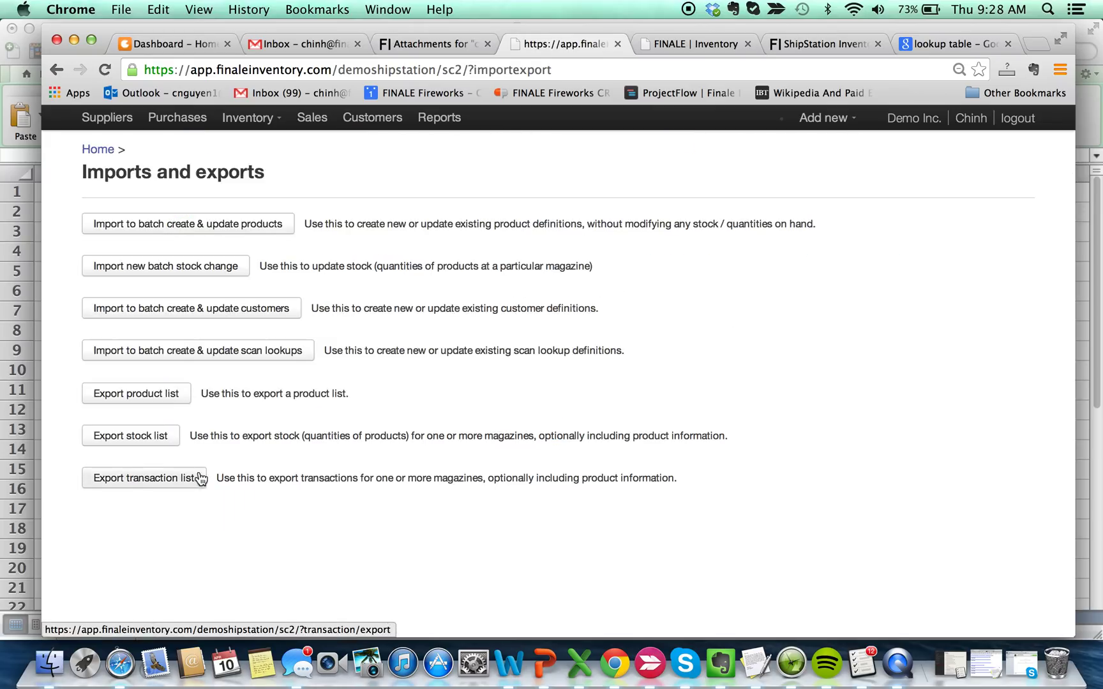
pyautogui.click(201, 359)
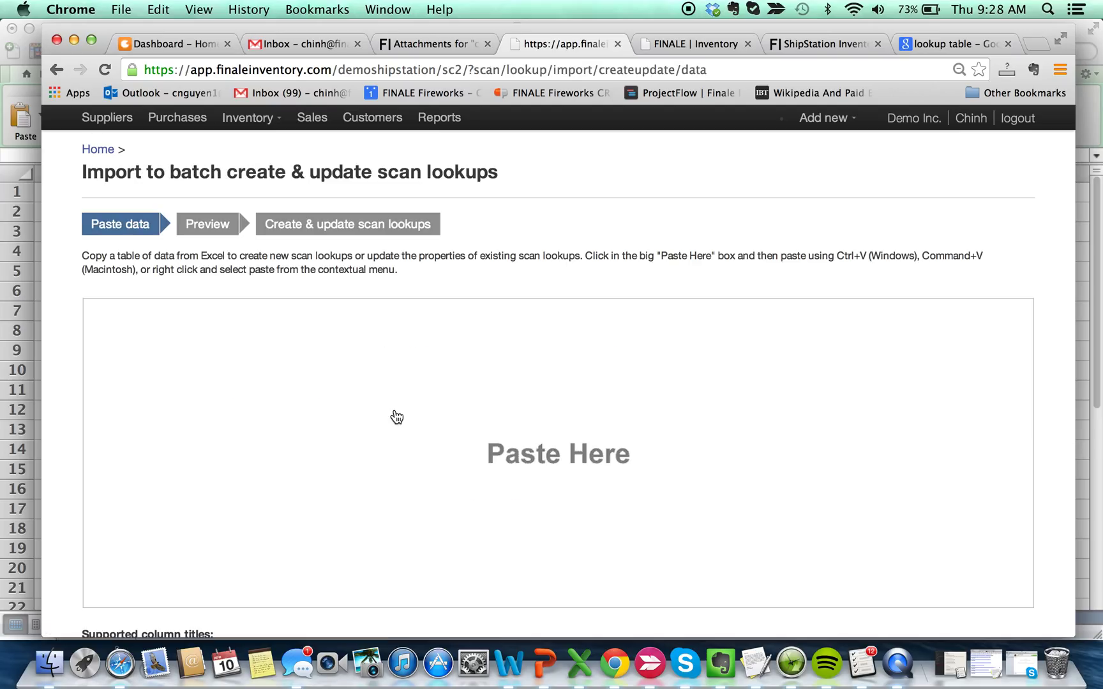
# Paste the copied columns and commit scan keys 12340, 4567-0123 and 890-910 for product 10035
pyautogui.click(396, 417)
pyautogui.press('super+v')
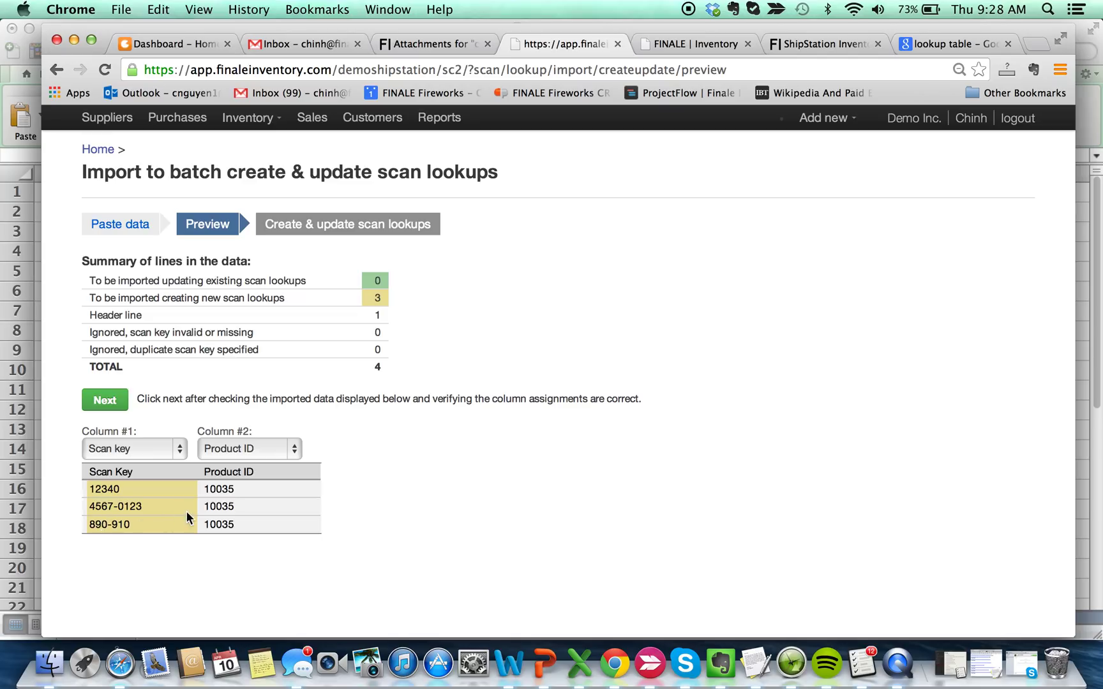
pyautogui.click(119, 405)
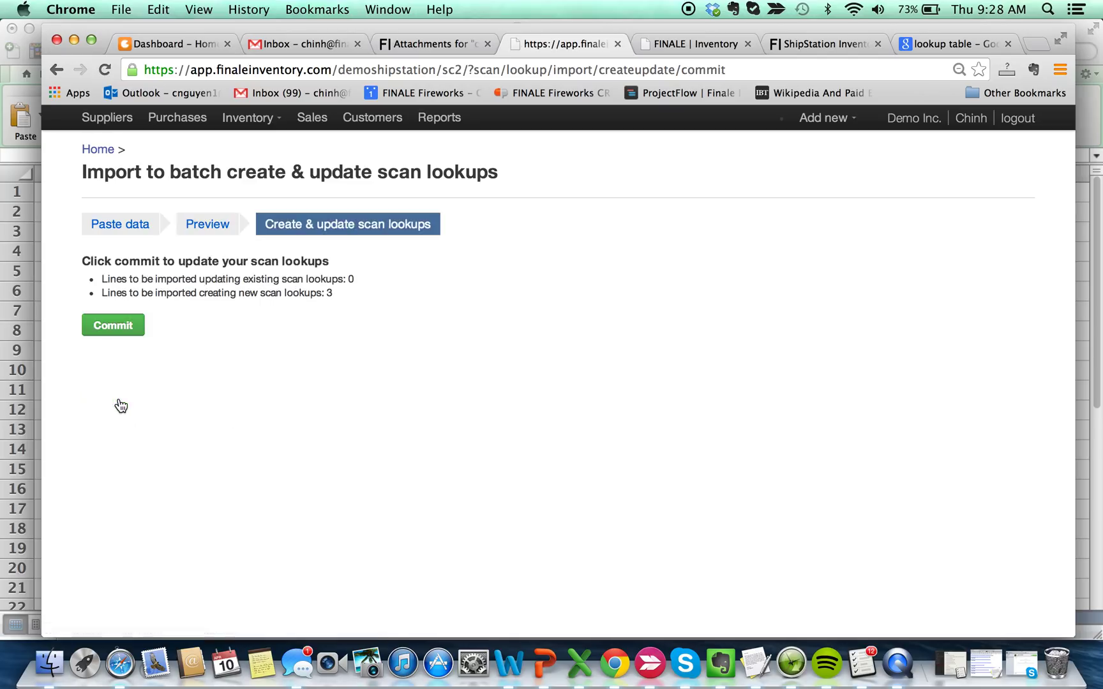
pyautogui.click(114, 327)
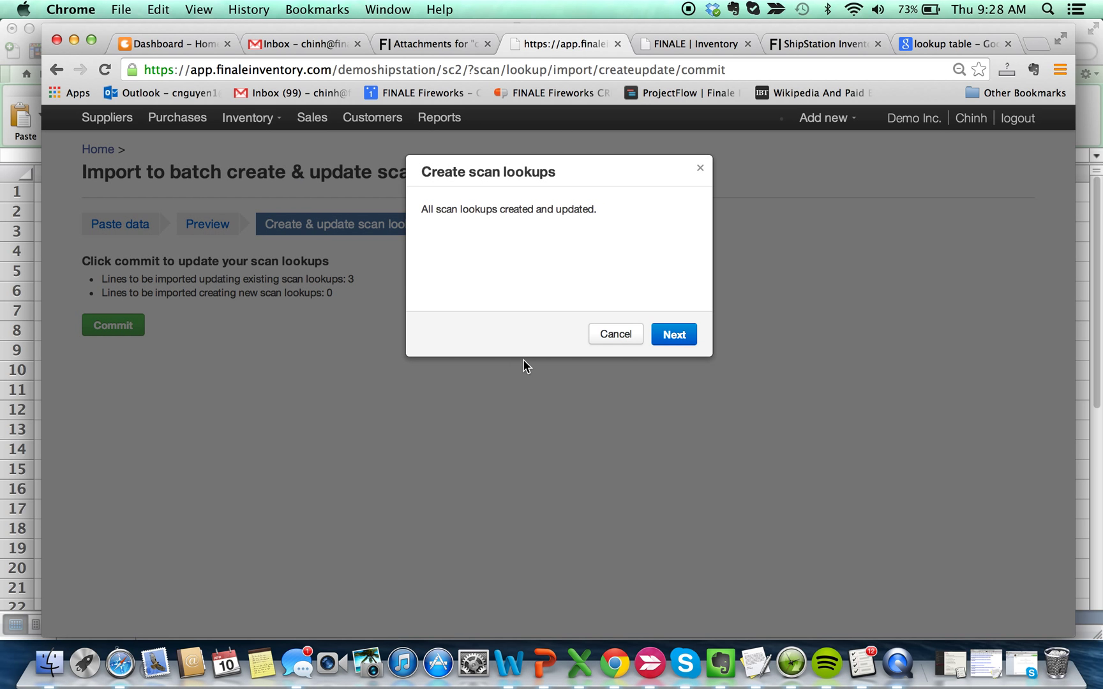
pyautogui.click(688, 335)
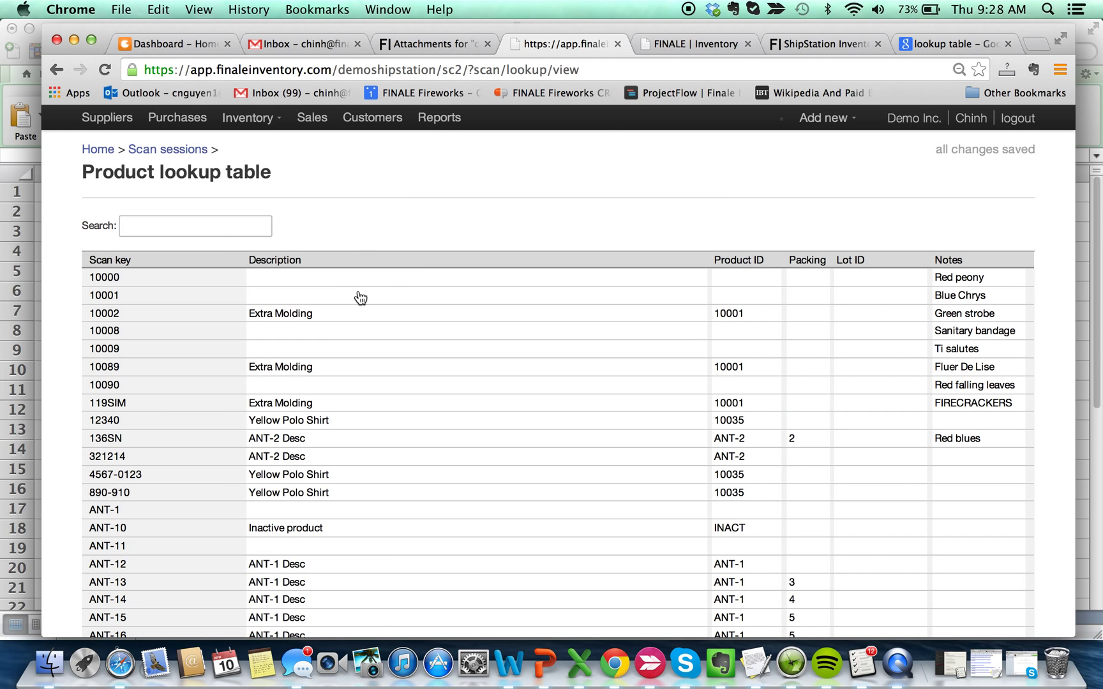
# Search the Product lookup table for 'yellow' to show only the Yellow Polo Shirt scan keys
pyautogui.click(218, 226)
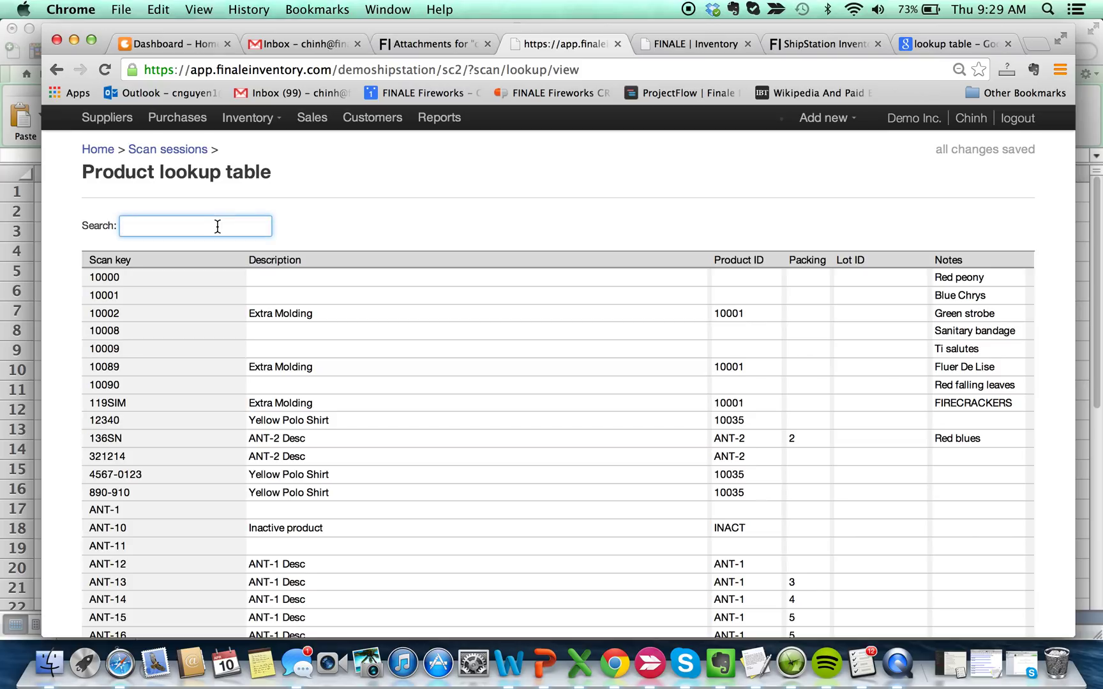
pyautogui.write('yello')
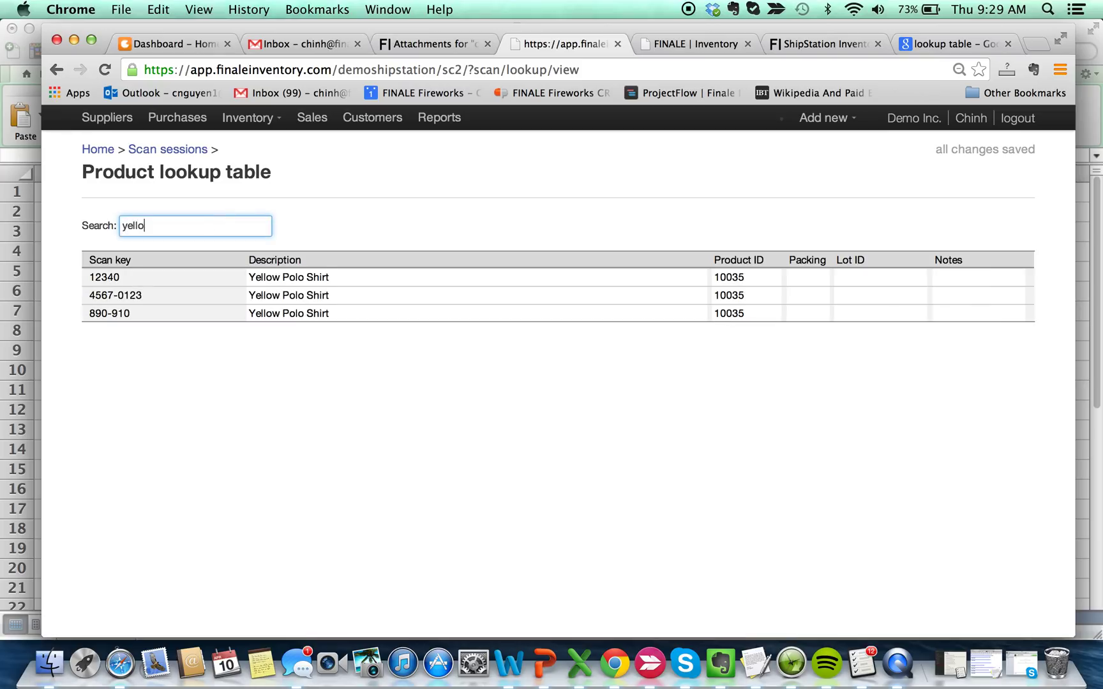
pyautogui.write('w')
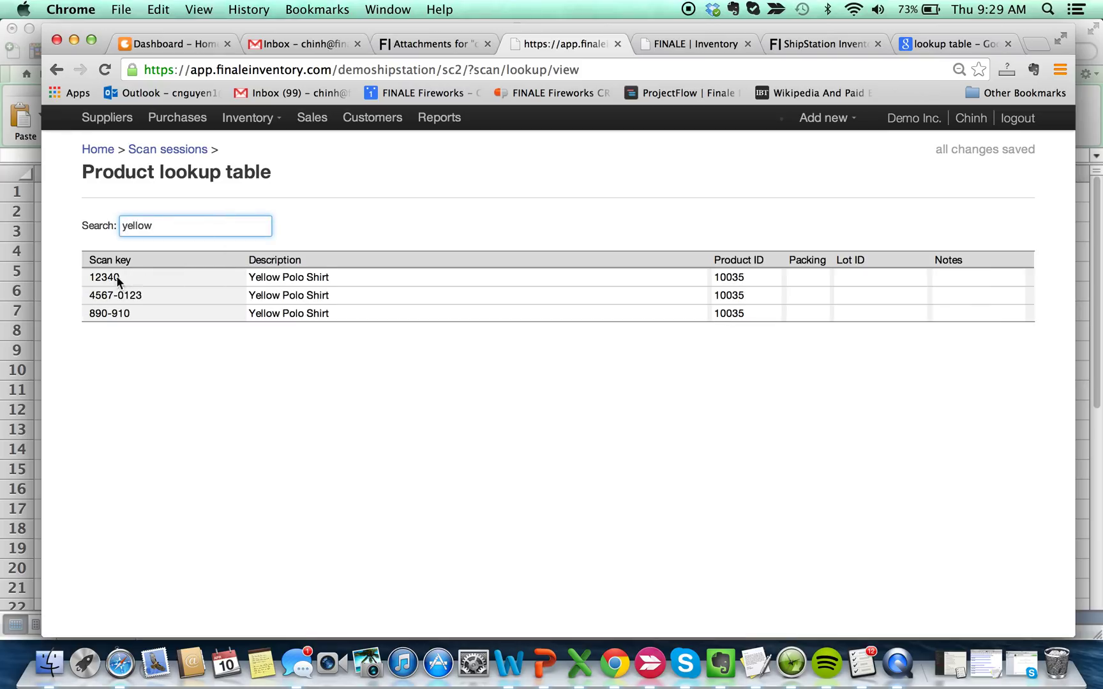